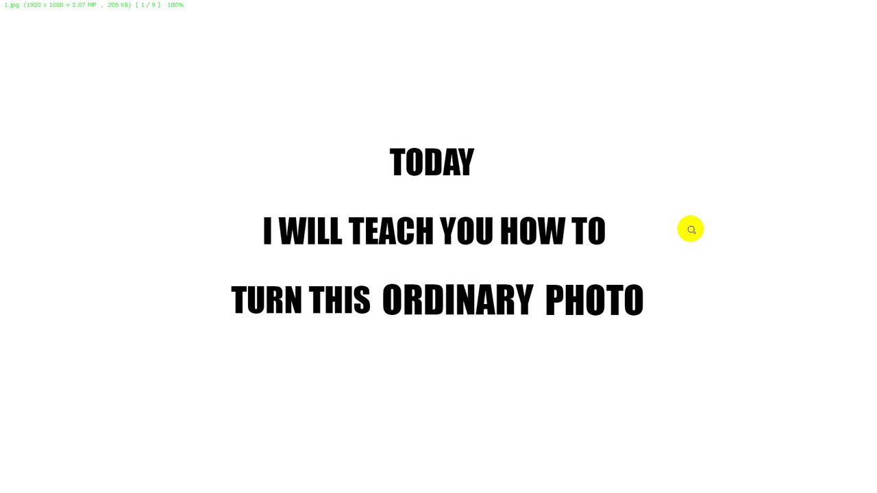
# Page through the intro slides and before/after photos (1.jpg to 6.DNG), then exit the full-screen viewer.
pyautogui.click(691, 228)
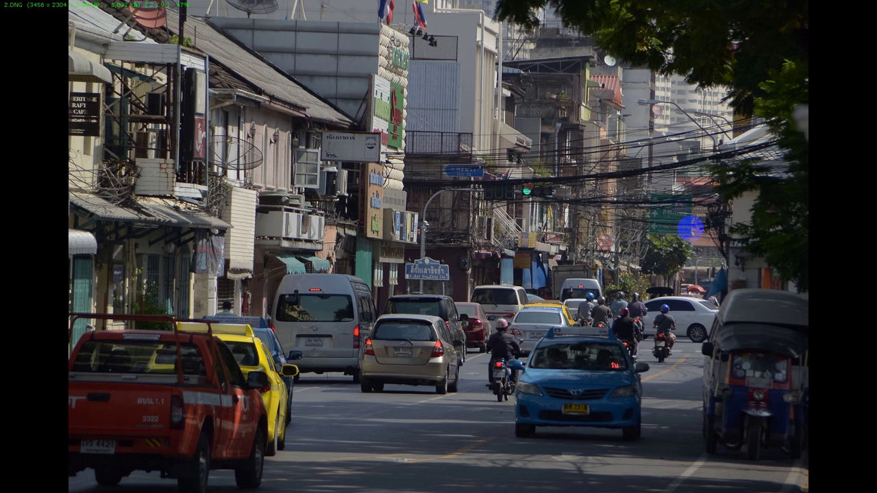
pyautogui.click(691, 228)
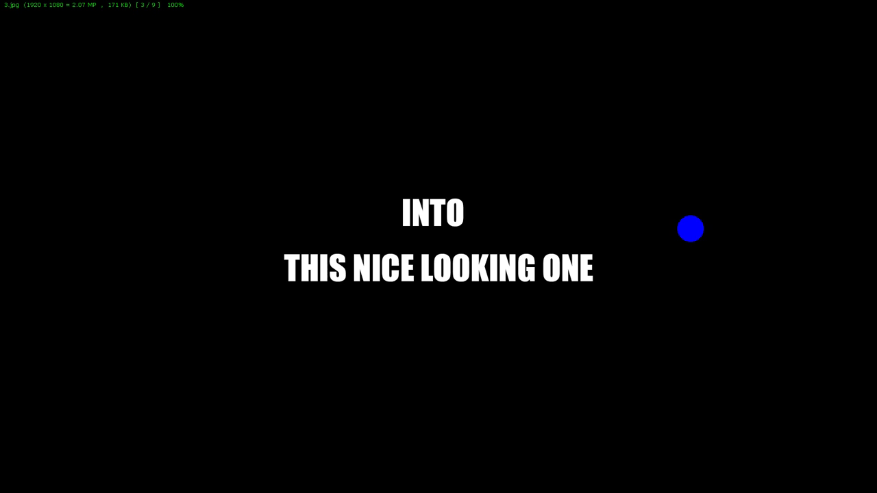
pyautogui.click(691, 228)
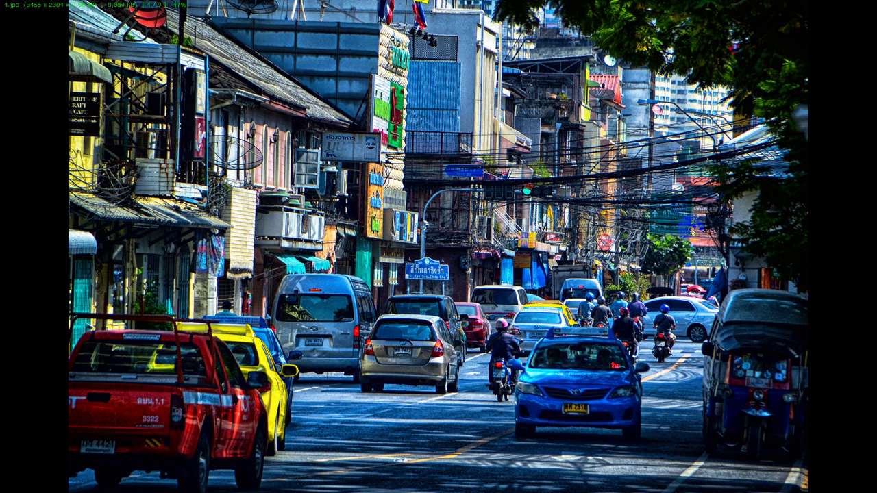
pyautogui.click(690, 228)
pyautogui.click(691, 228)
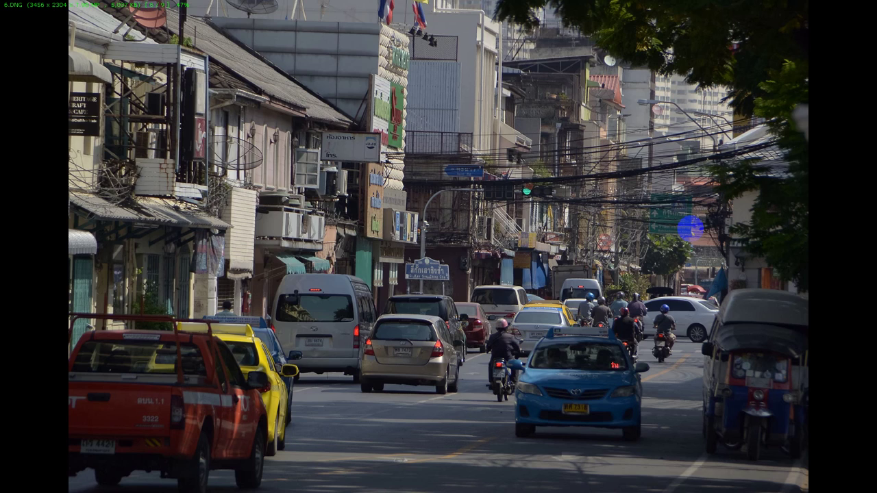
pyautogui.press('Escape')
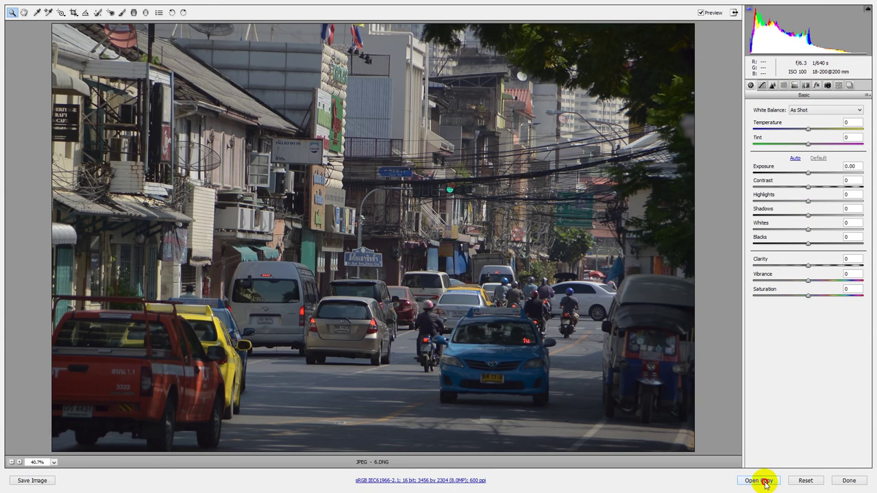
# Open the raw 6.DNG street photo as an image and launch Nik Collection's HDR Efex Pro 2 on it.
pyautogui.keyDown('alt'); pyautogui.click(761, 481); pyautogui.keyUp('alt')
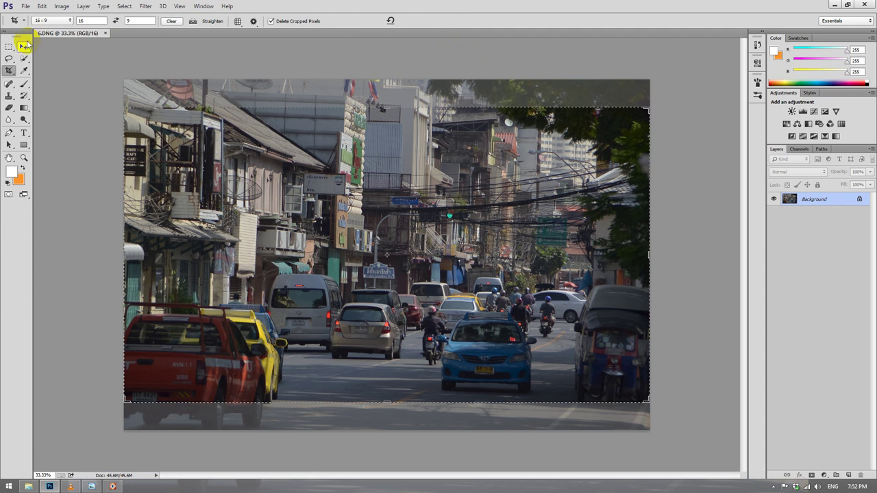
pyautogui.click(23, 46)
pyautogui.click(146, 6)
pyautogui.moveTo(162, 207)
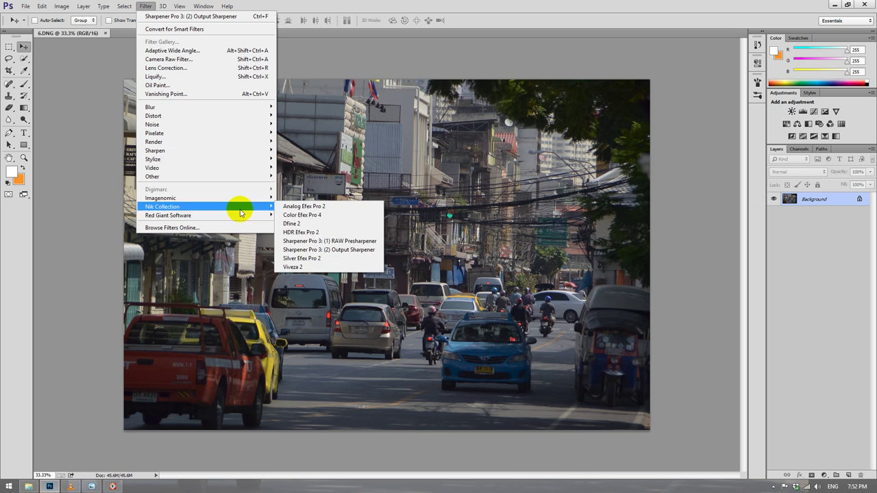
pyautogui.click(323, 234)
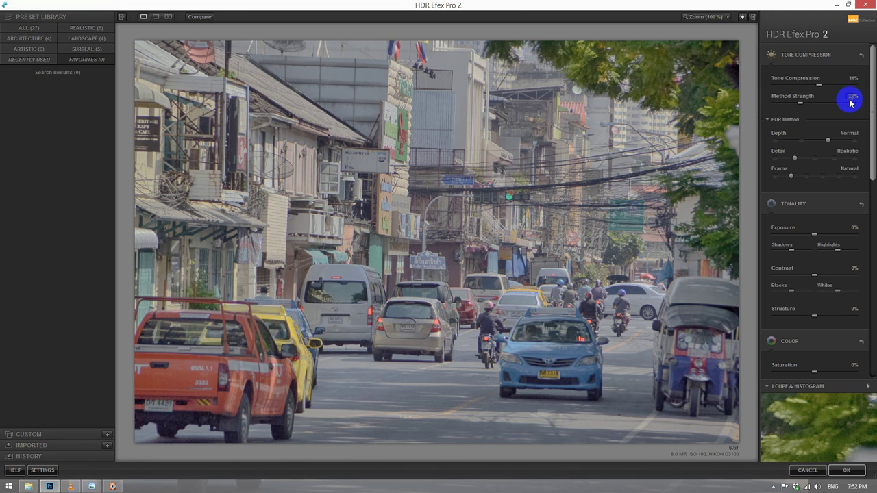
# Set HDR Method Depth to Strong and Drama to Deep, with Exposure 20% and Contrast 40%.
pyautogui.click(854, 139)
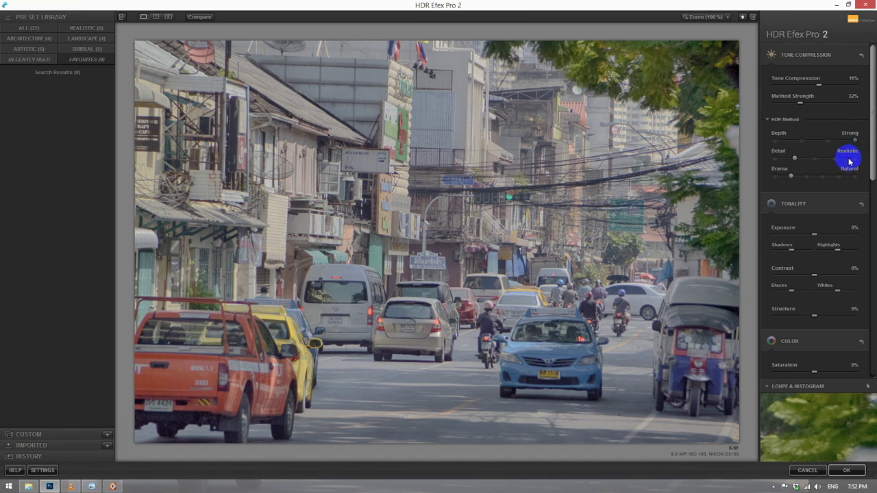
pyautogui.click(808, 176)
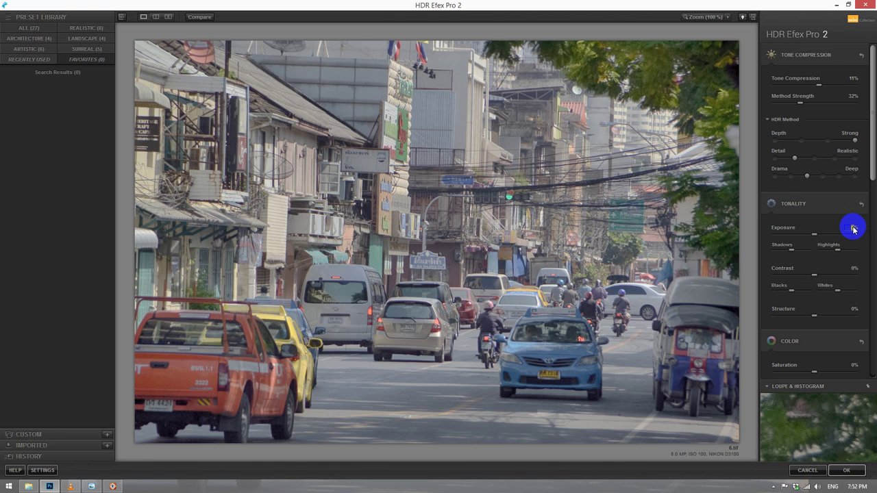
pyautogui.write('0')
pyautogui.press('Return')
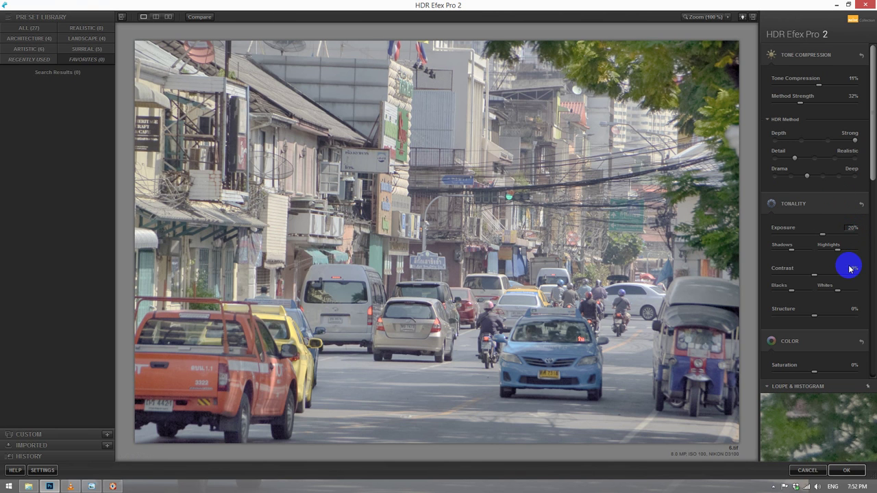
pyautogui.write('0')
pyautogui.press('Return')
# Set Structure to 100%, Saturation to 59% and Temperature to -10%.
pyautogui.click(853, 309)
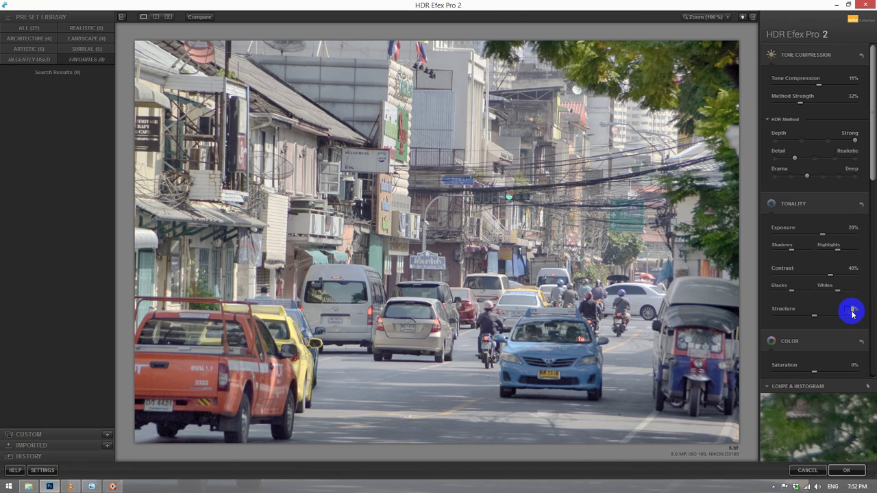
pyautogui.write('100')
pyautogui.press('Return')
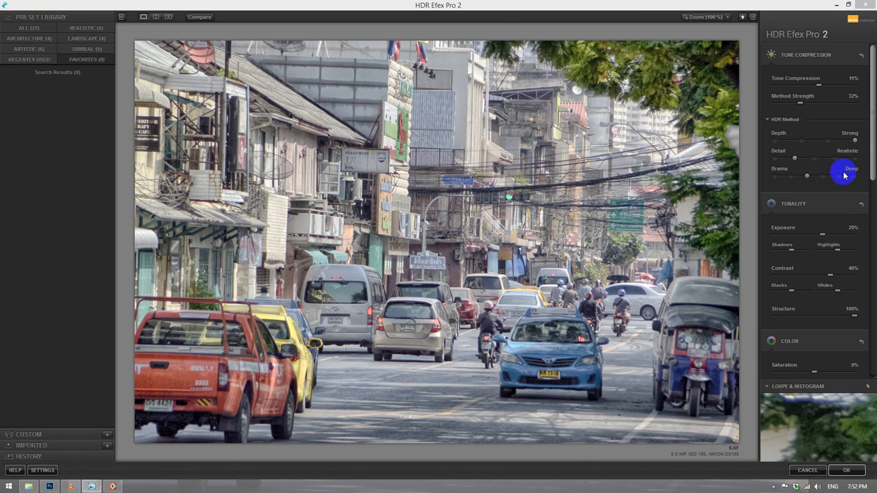
pyautogui.scroll(-5, 863, 148)
pyautogui.click(853, 196)
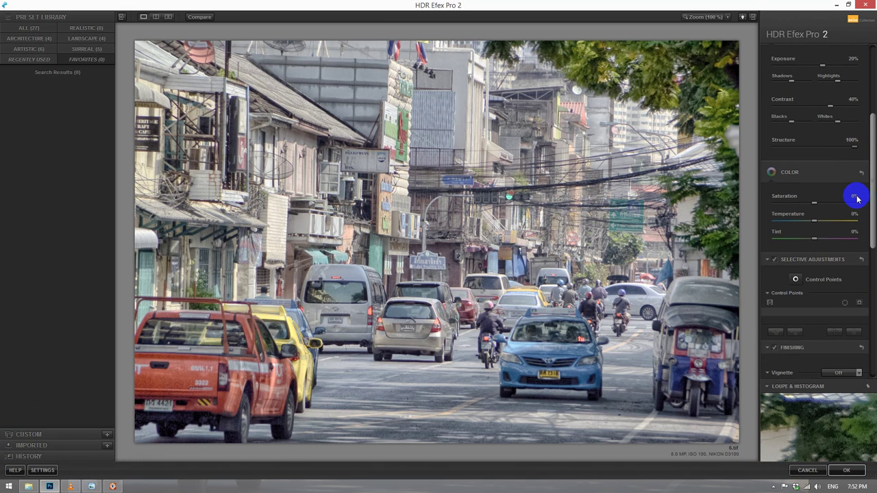
pyautogui.write('59')
pyautogui.click(853, 216)
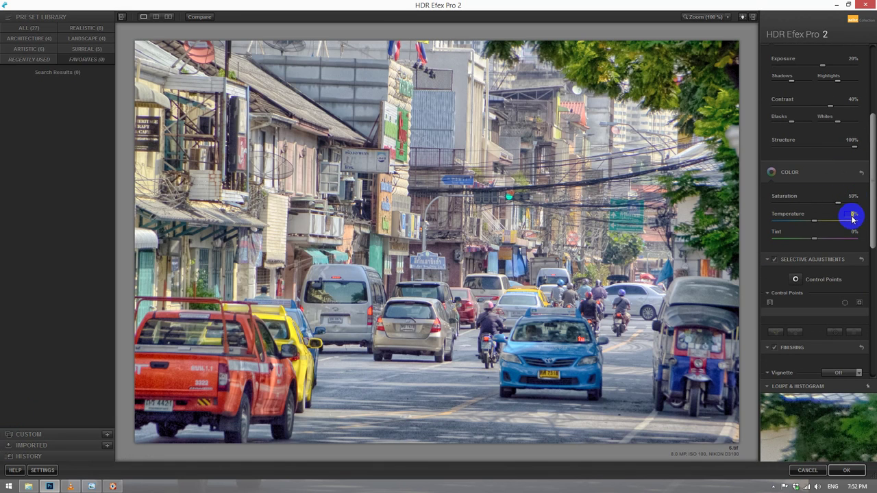
pyautogui.write('-10')
pyautogui.press('Return')
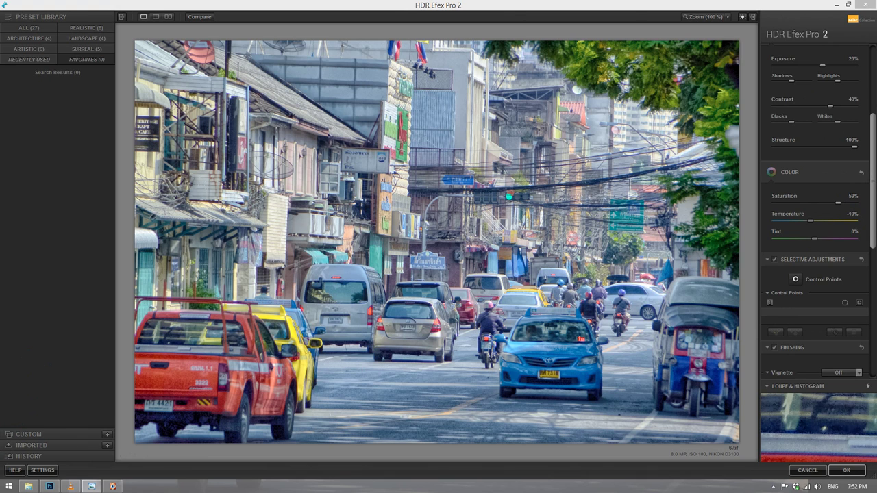
# Apply a Lens 3 vignette under Finishing to darken the photo's edges.
pyautogui.moveTo(869, 204); pyautogui.dragTo(871, 296)
pyautogui.click(840, 153)
pyautogui.click(842, 187)
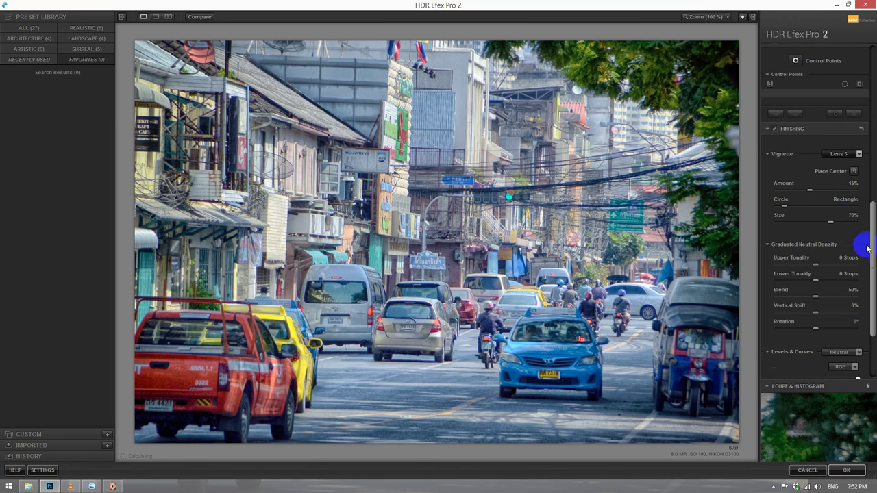
# Bend the Levels & Curves RGB curve into an S-shape for deeper shadows and contrast.
pyautogui.moveTo(867, 248); pyautogui.dragTo(866, 332)
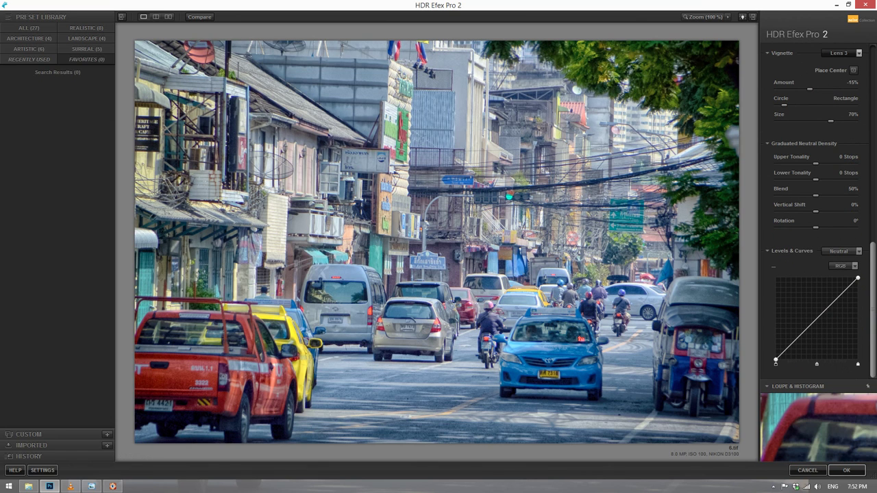
pyautogui.click(810, 332)
pyautogui.moveTo(811, 332); pyautogui.dragTo(829, 326)
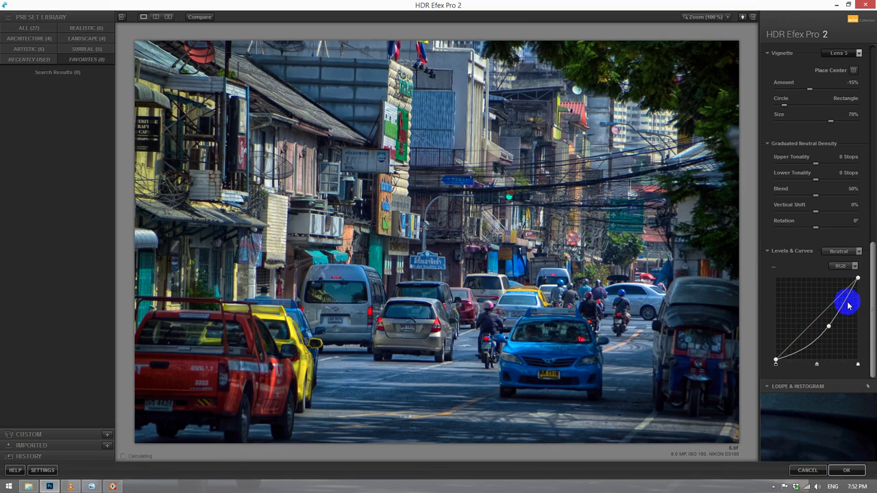
pyautogui.moveTo(855, 286); pyautogui.dragTo(852, 284)
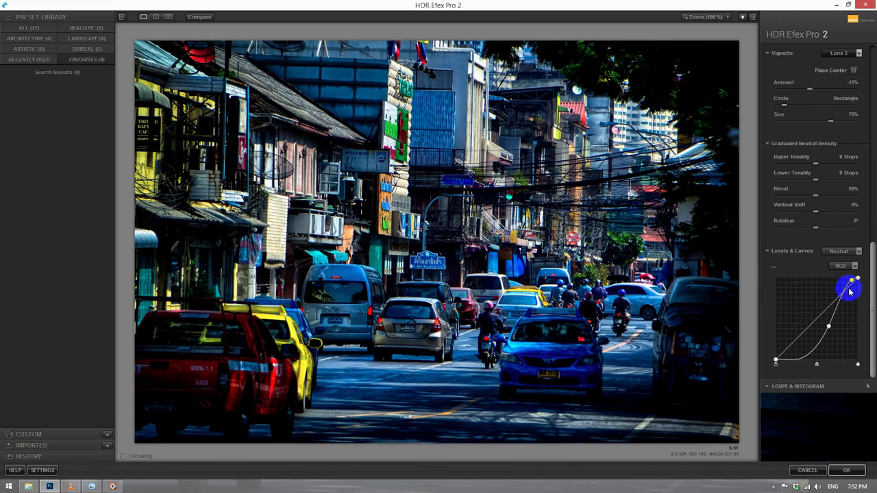
pyautogui.moveTo(834, 336); pyautogui.dragTo(824, 327)
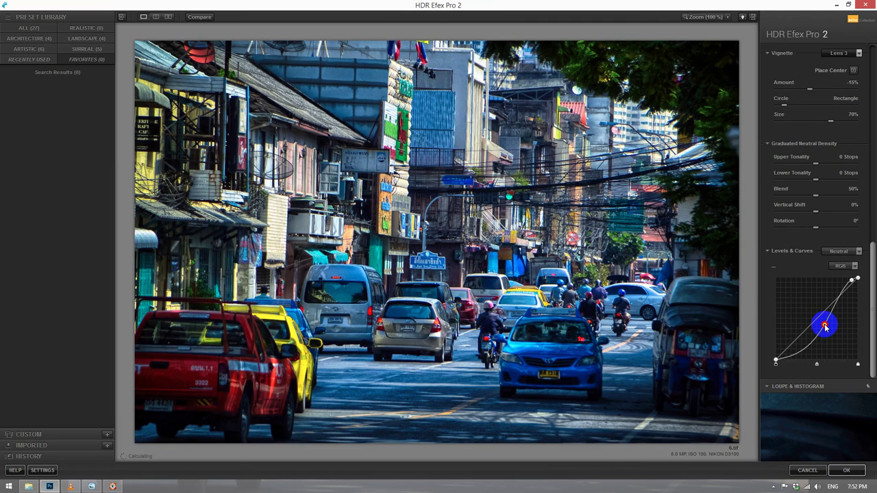
pyautogui.moveTo(824, 327); pyautogui.dragTo(826, 328)
# Apply the HDR Efex Pro 2 result and send the photo to Color Efex Pro 4.
pyautogui.click(847, 470)
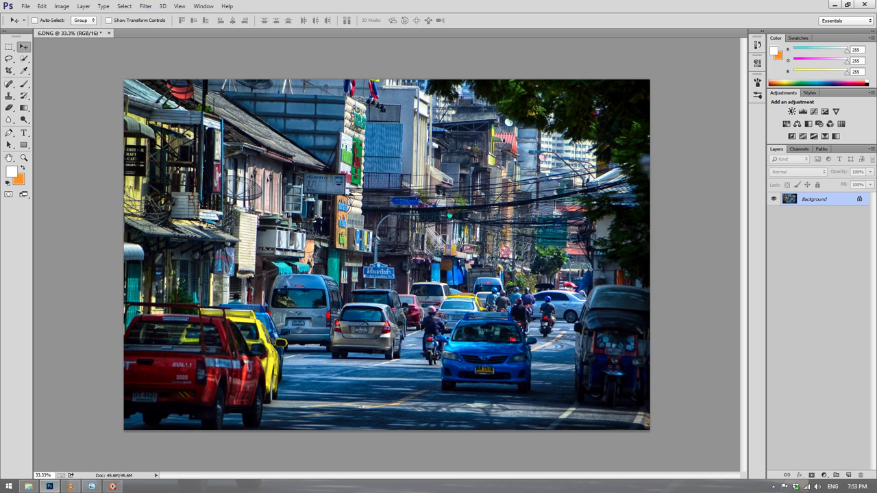
pyautogui.click(145, 6)
pyautogui.moveTo(163, 206)
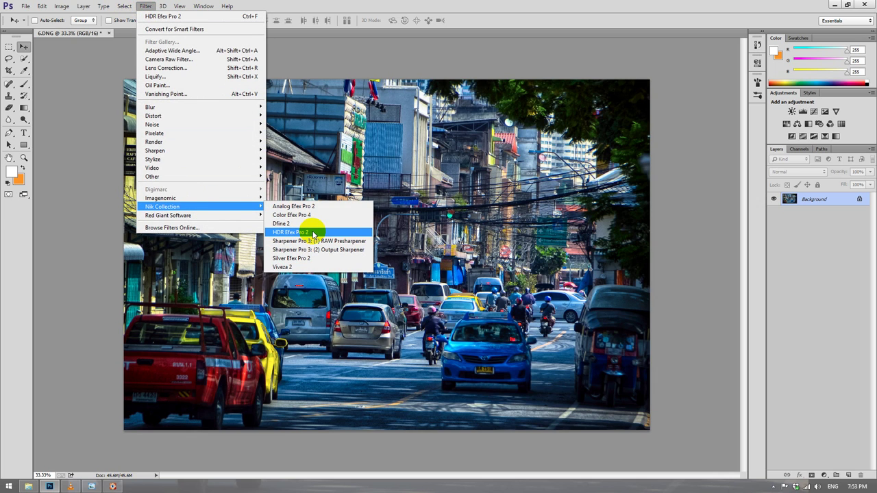
pyautogui.click(313, 206)
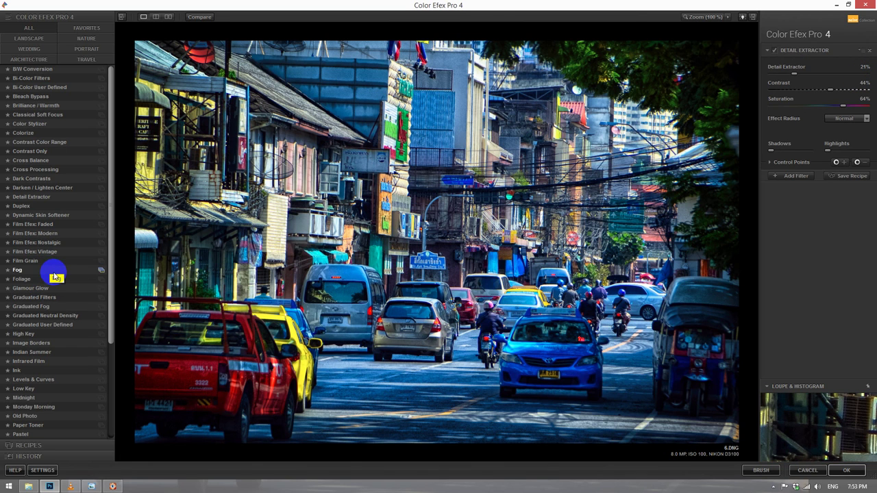
# Apply Detail Extractor at 24% with contrast 44% and saturation 64%.
pyautogui.click(56, 200)
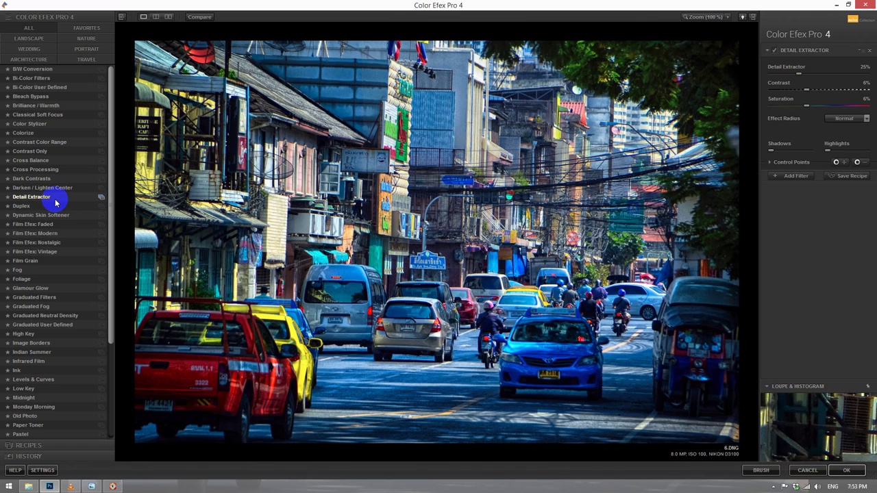
pyautogui.click(863, 70)
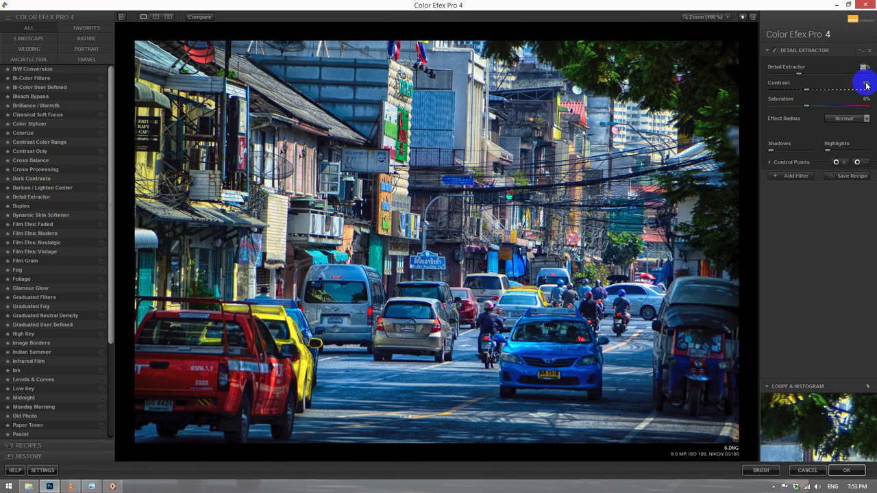
pyautogui.write('24')
pyautogui.click(863, 84)
pyautogui.write('44')
pyautogui.click(863, 101)
pyautogui.write('4')
# Set Detail Extractor's opacity to 52% and add an empty filter slot.
pyautogui.click(771, 162)
pyautogui.click(855, 179)
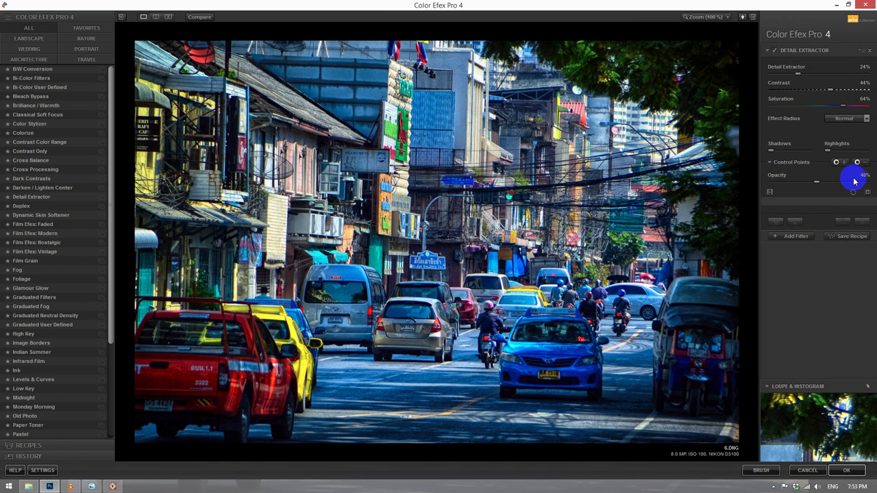
pyautogui.write('52')
pyautogui.press('Return')
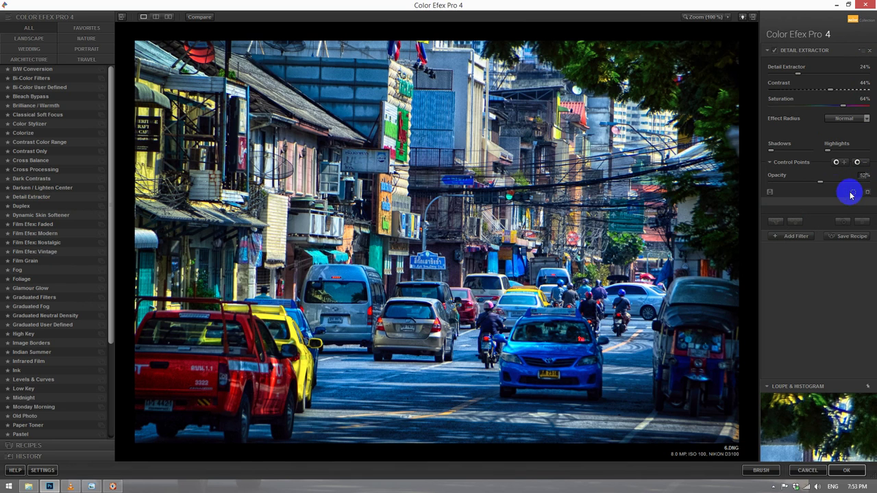
pyautogui.click(788, 236)
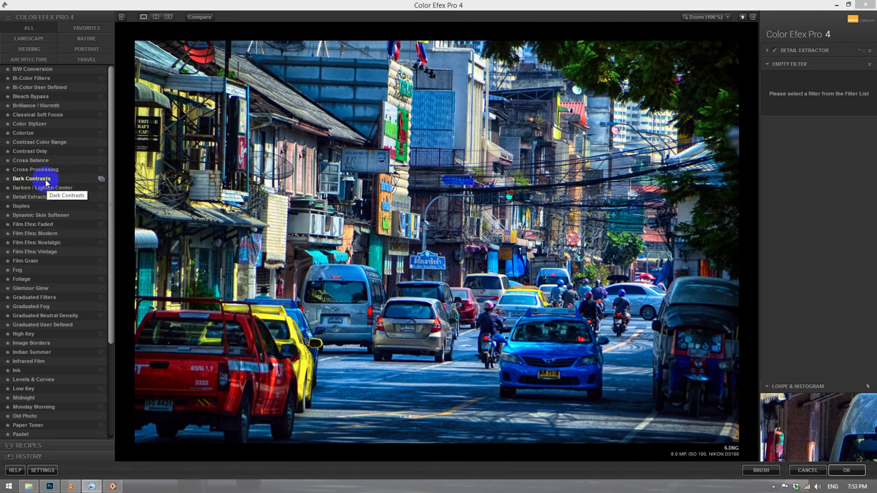
# Stack Dark Contrasts at about 10% opacity and add another empty filter slot.
pyautogui.click(40, 179)
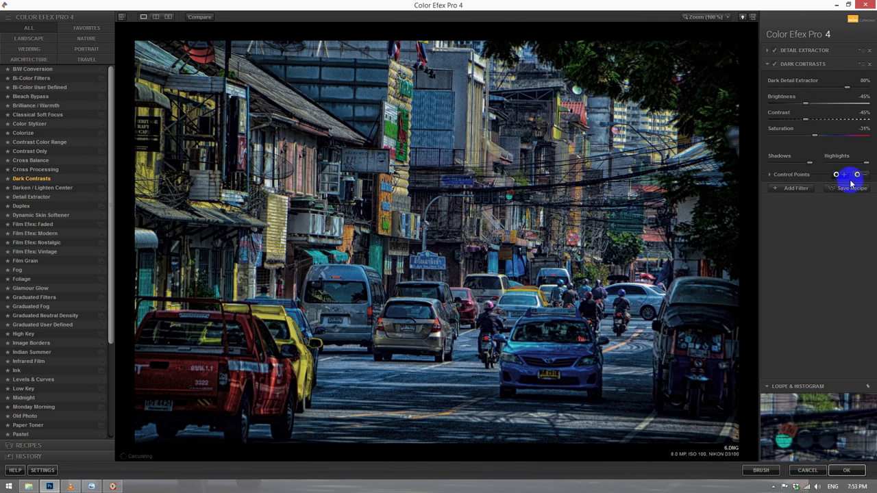
pyautogui.click(787, 176)
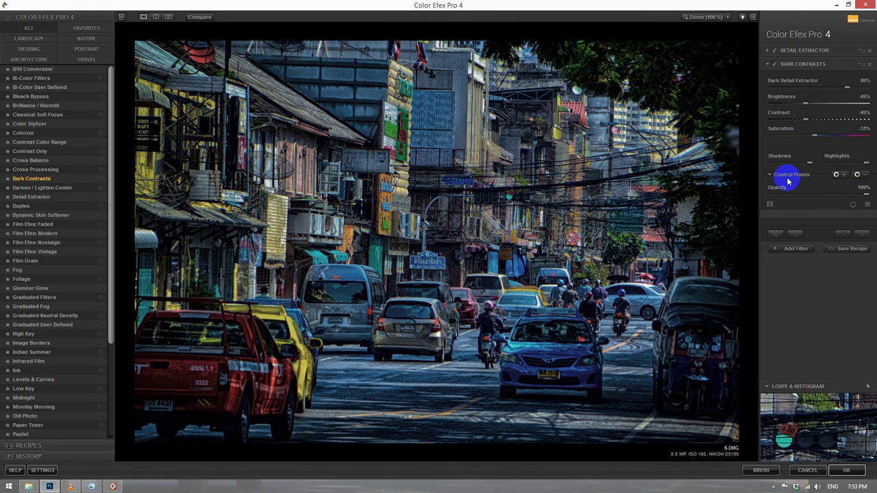
pyautogui.moveTo(868, 197); pyautogui.dragTo(783, 210)
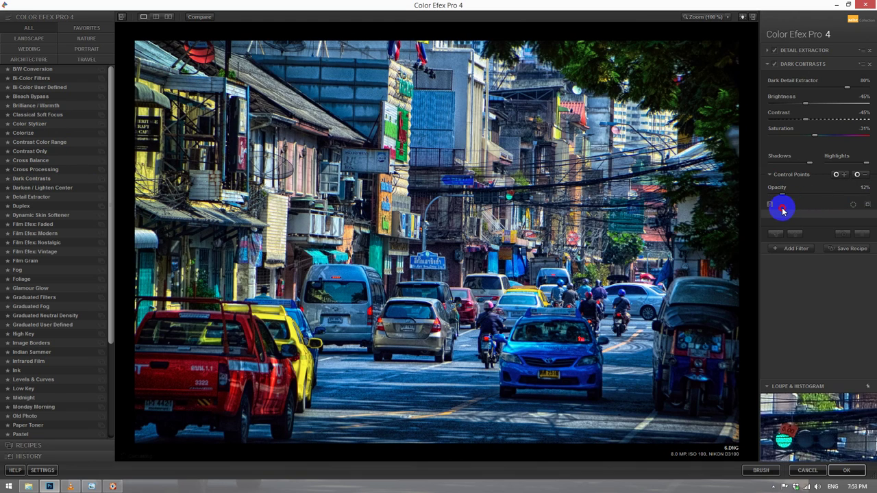
pyautogui.click(788, 248)
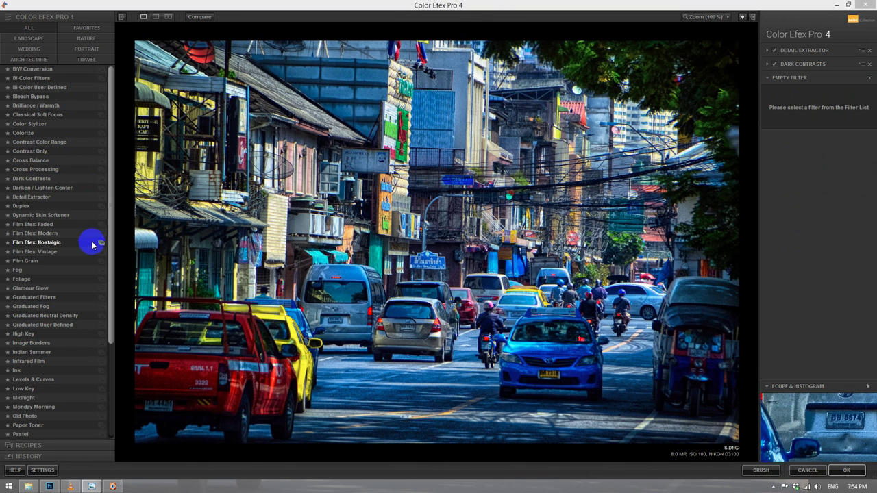
# Add Tonal Contrast with 22% midtones at about 25% opacity and apply the three-filter stack.
pyautogui.moveTo(103, 259); pyautogui.dragTo(104, 366)
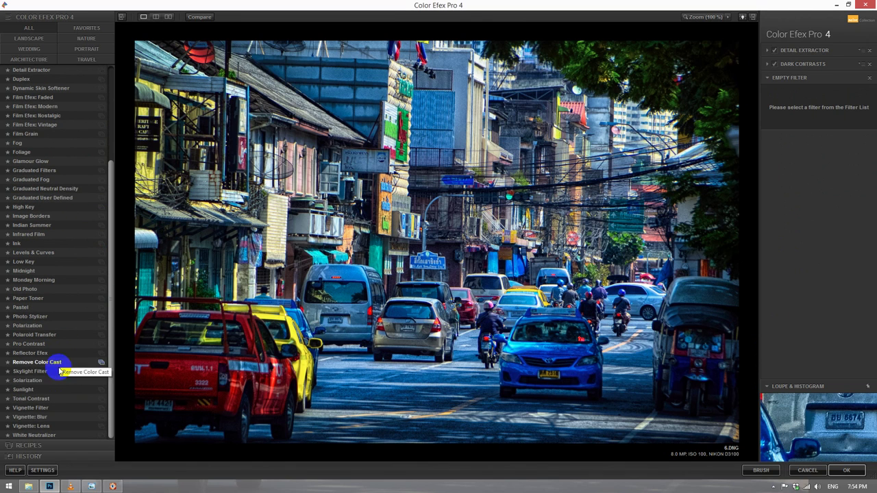
pyautogui.click(51, 398)
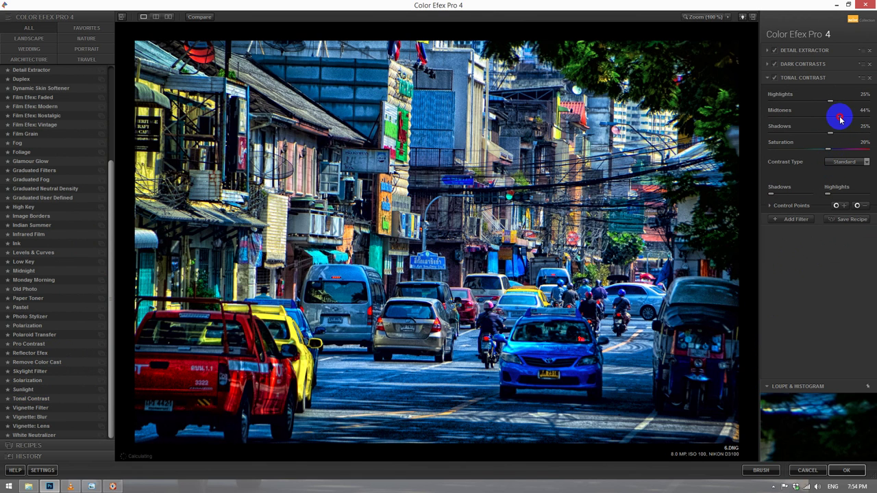
pyautogui.moveTo(830, 117); pyautogui.dragTo(831, 124)
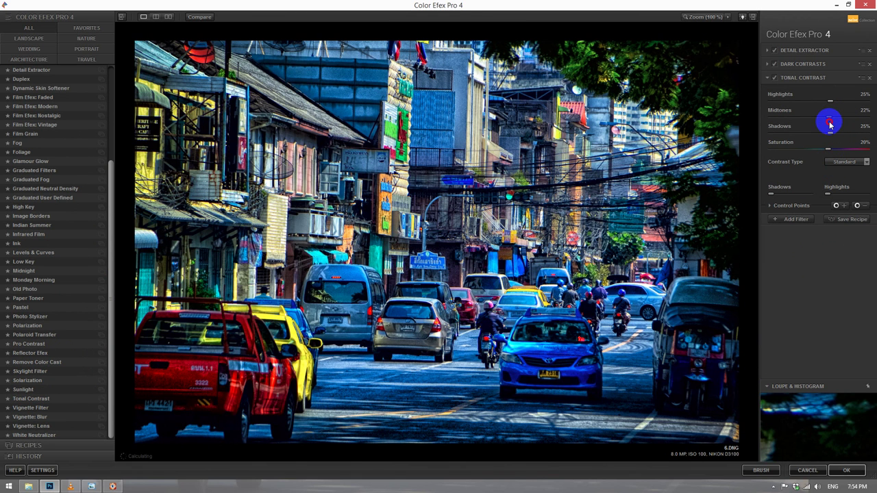
pyautogui.click(775, 212)
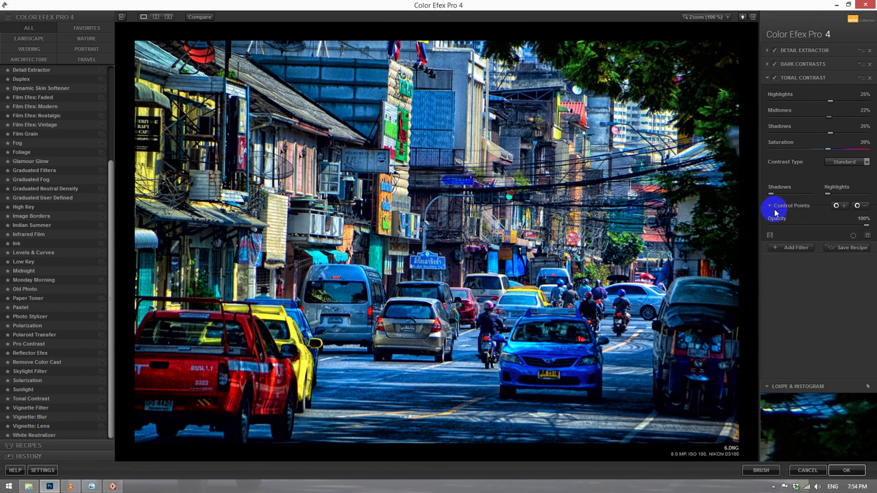
pyautogui.moveTo(865, 224); pyautogui.dragTo(795, 235)
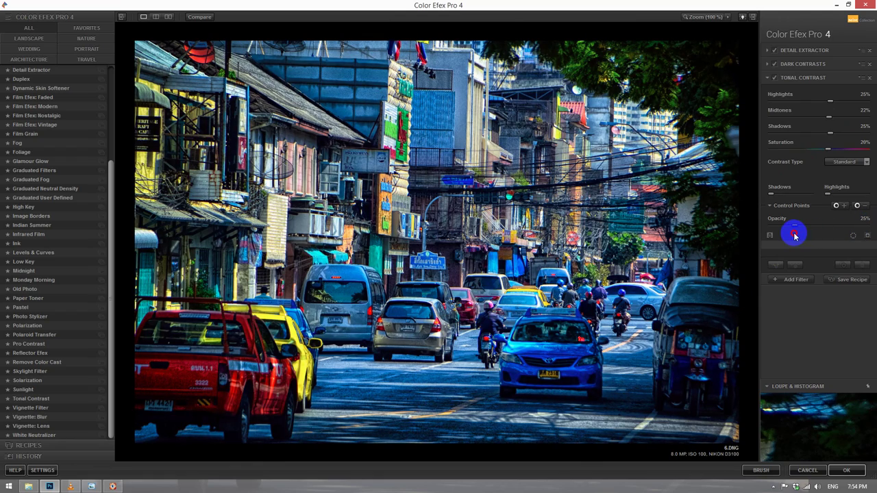
pyautogui.click(844, 470)
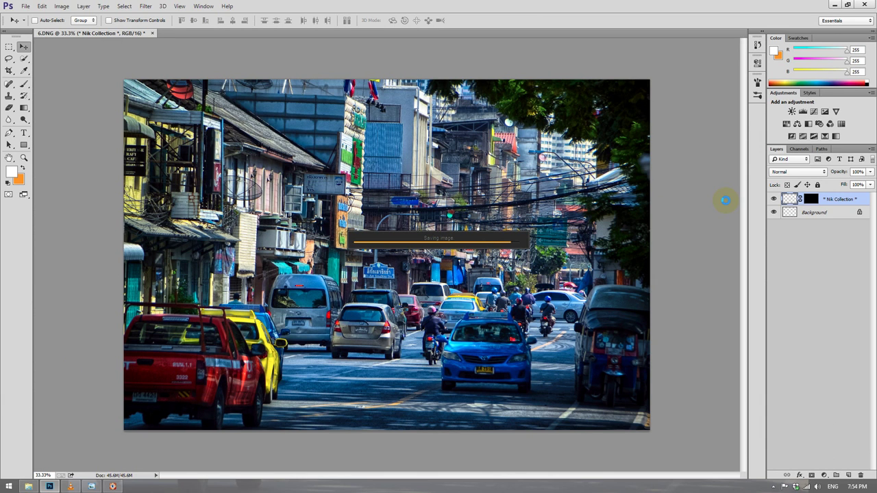
# Add a Brightness/Contrast layer with brightness 11, select the Color Efex Pro 4 layer, and switch to FastStone.
pyautogui.click(792, 111)
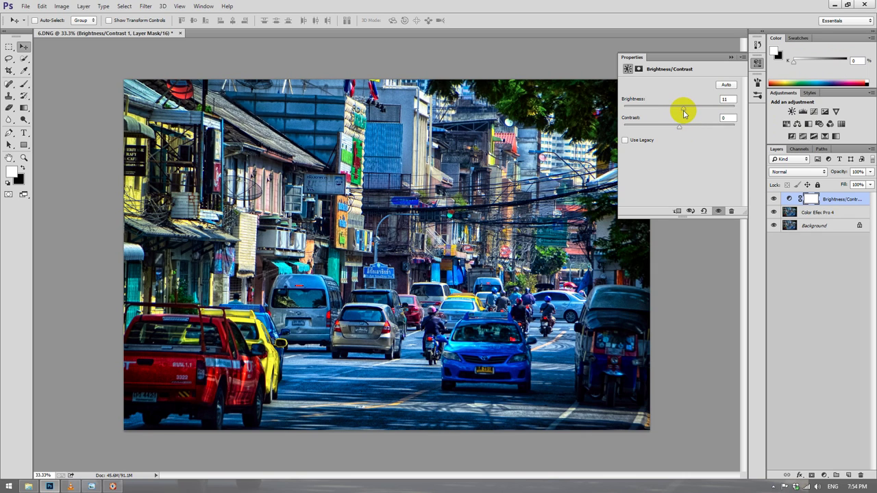
pyautogui.click(731, 57)
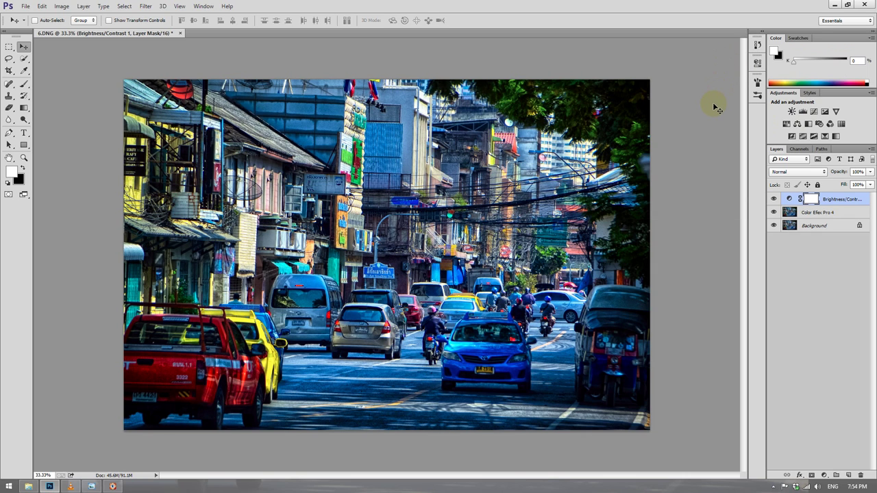
pyautogui.click(831, 218)
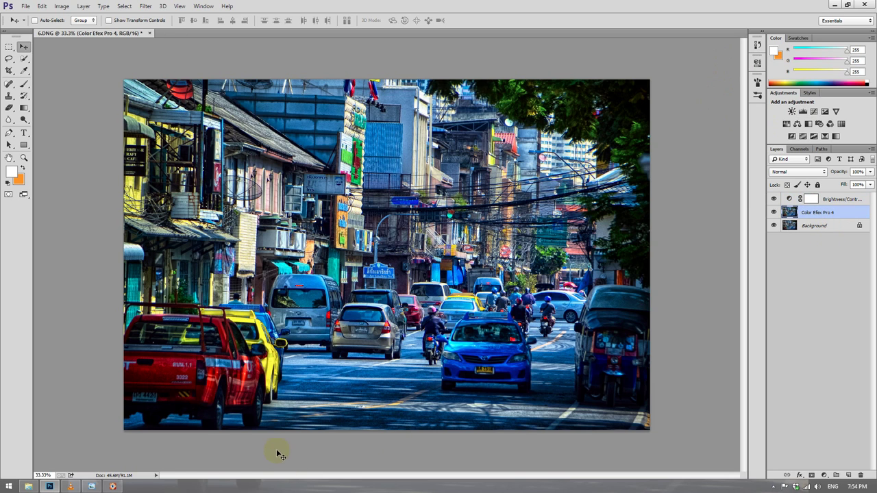
pyautogui.moveTo(28, 486)
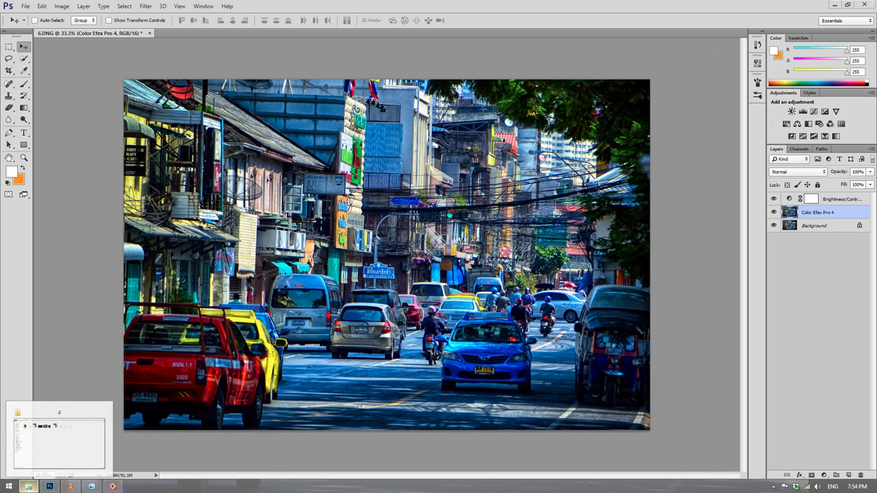
pyautogui.click(112, 487)
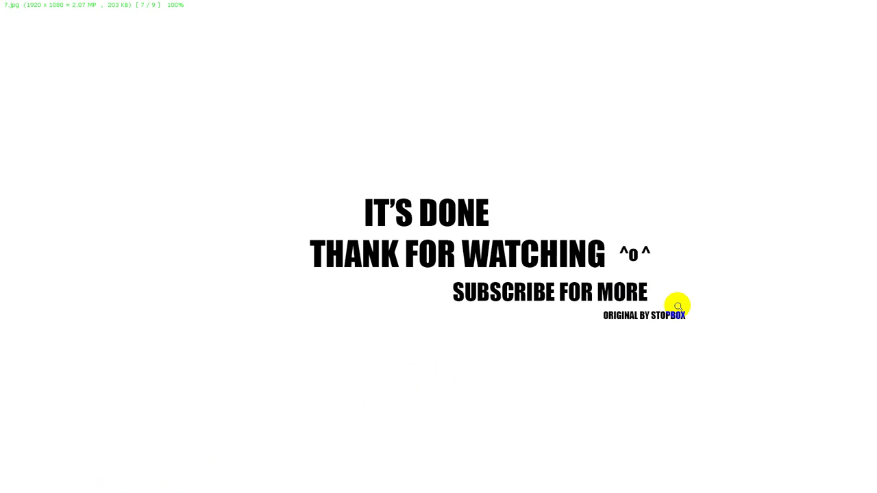
# Scroll through the closing cards from 7.jpg to 9.jpg in FastStone.
pyautogui.scroll(-1, 677, 305)
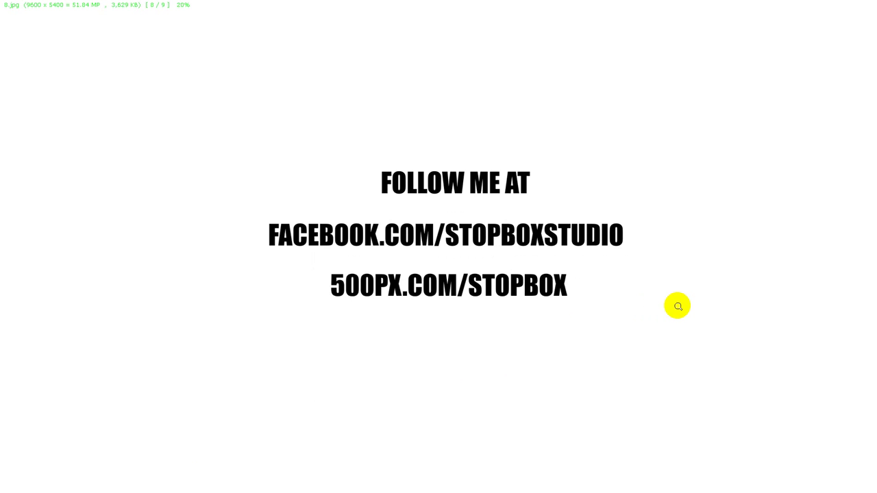
pyautogui.scroll(-1, 677, 306)
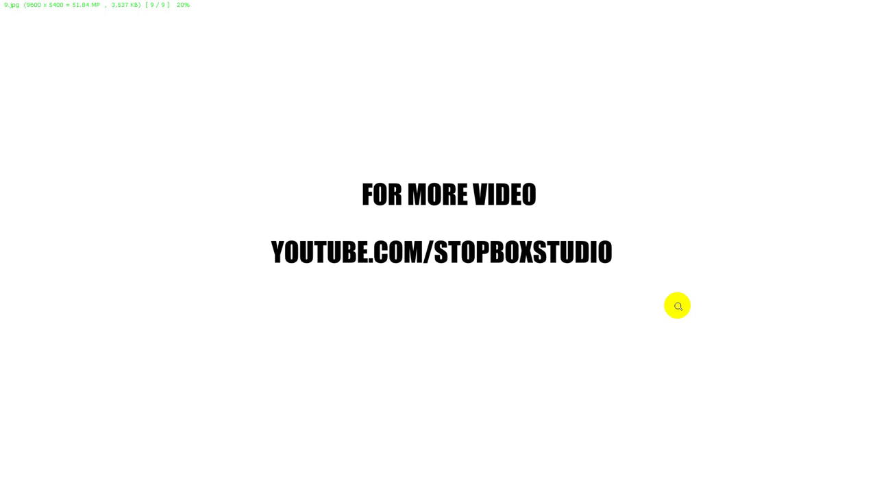